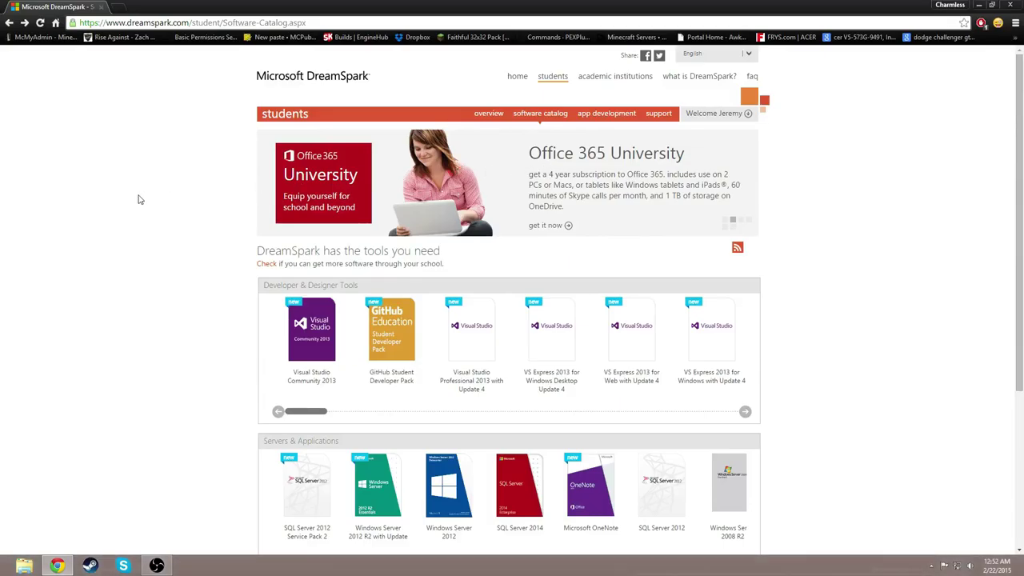
pyautogui.scroll(-3, 292, 294)
pyautogui.scroll(3, 324, 214)
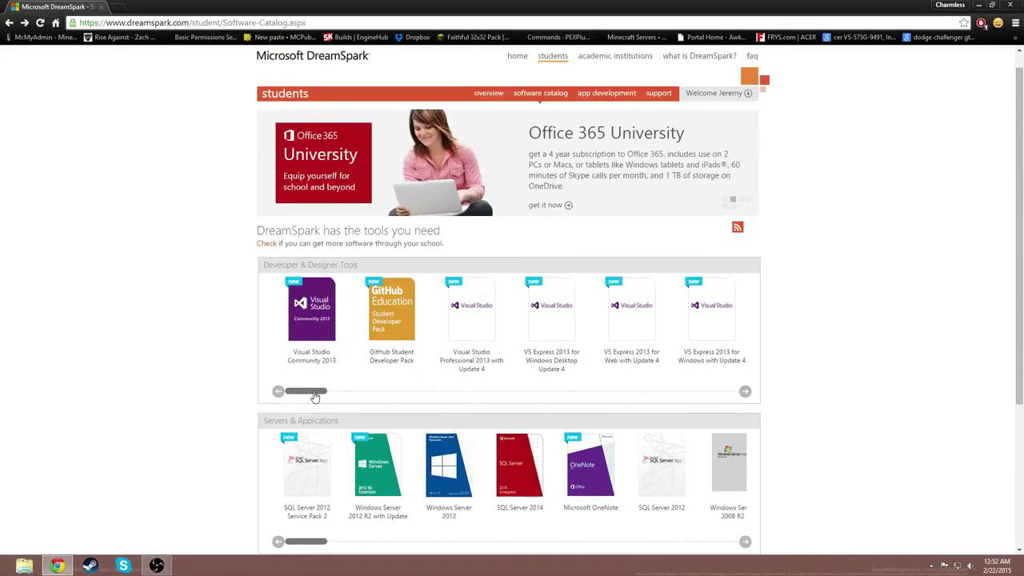
pyautogui.moveTo(315, 393)
pyautogui.mouseDown()
pyautogui.moveTo(731, 402)
pyautogui.moveTo(325, 404)
pyautogui.mouseUp()
pyautogui.scroll(1, 240, 304)
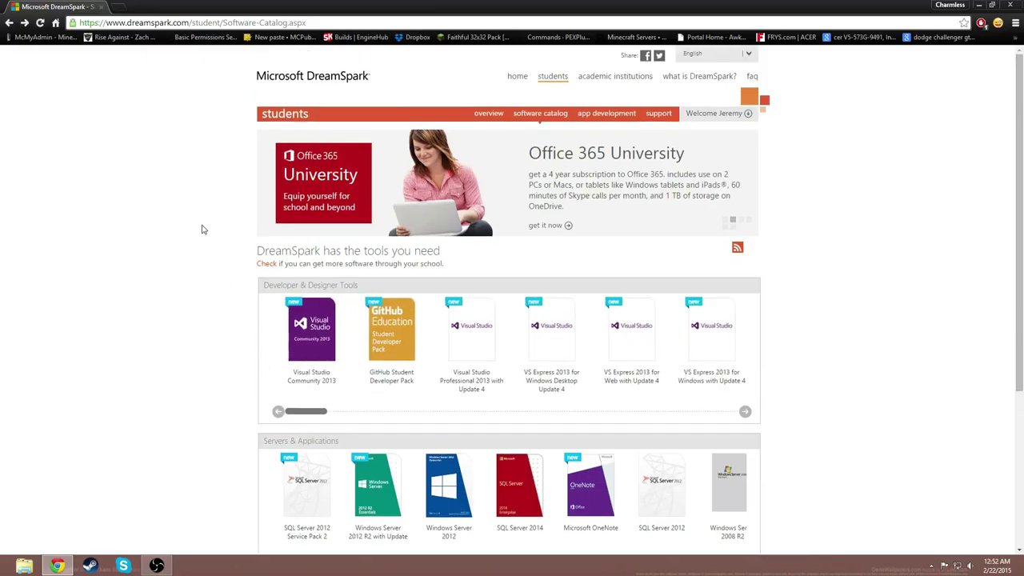
pyautogui.moveTo(324, 416)
pyautogui.mouseDown()
pyautogui.moveTo(372, 418)
pyautogui.moveTo(300, 422)
pyautogui.mouseUp()
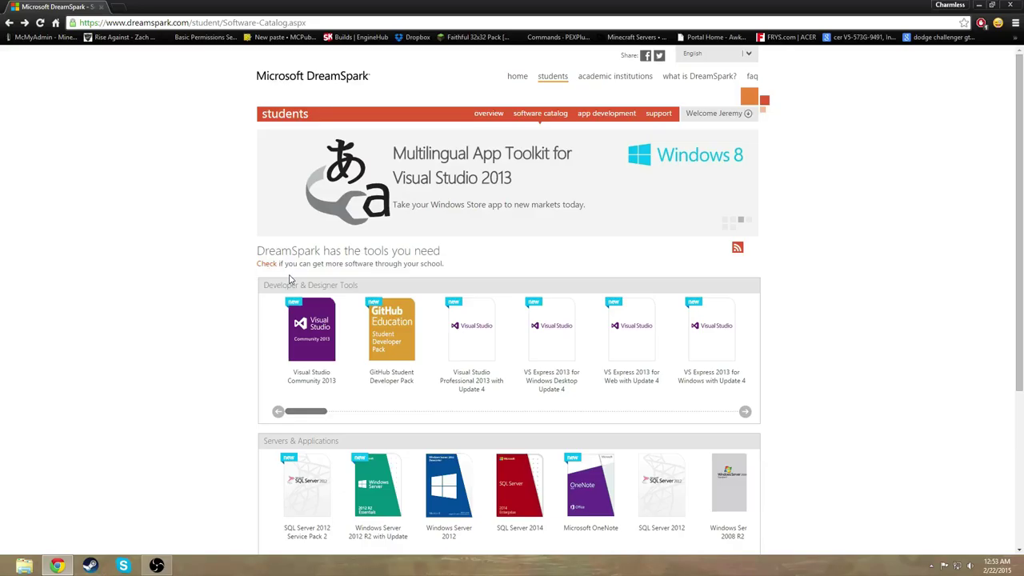
pyautogui.moveTo(305, 415)
pyautogui.mouseDown()
pyautogui.moveTo(740, 414)
pyautogui.moveTo(275, 426)
pyautogui.mouseUp()
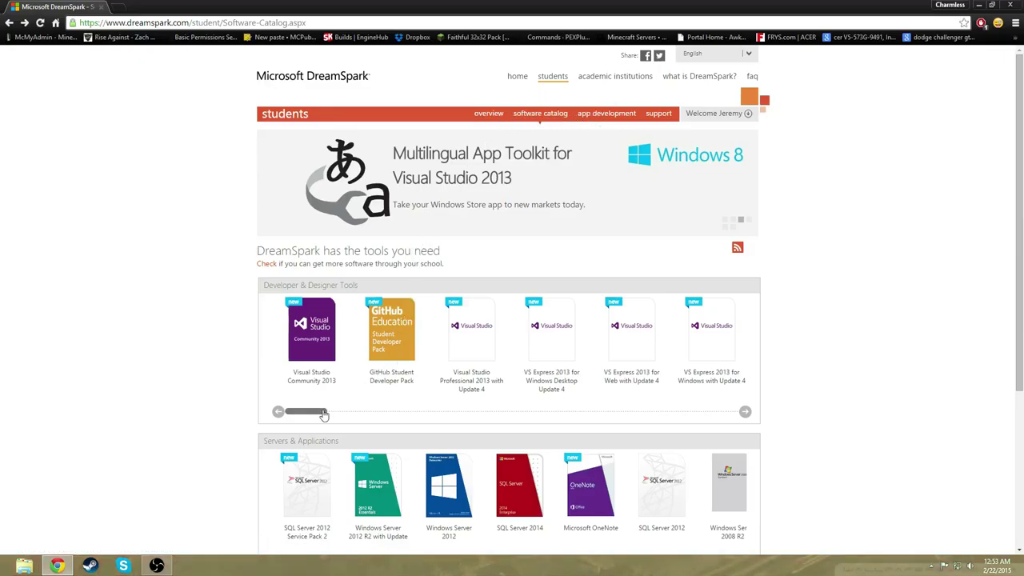
pyautogui.moveTo(324, 415)
pyautogui.mouseDown()
pyautogui.moveTo(726, 414)
pyautogui.moveTo(322, 416)
pyautogui.mouseUp()
pyautogui.moveTo(311, 416)
pyautogui.mouseDown()
pyautogui.moveTo(727, 409)
pyautogui.moveTo(315, 415)
pyautogui.mouseUp()
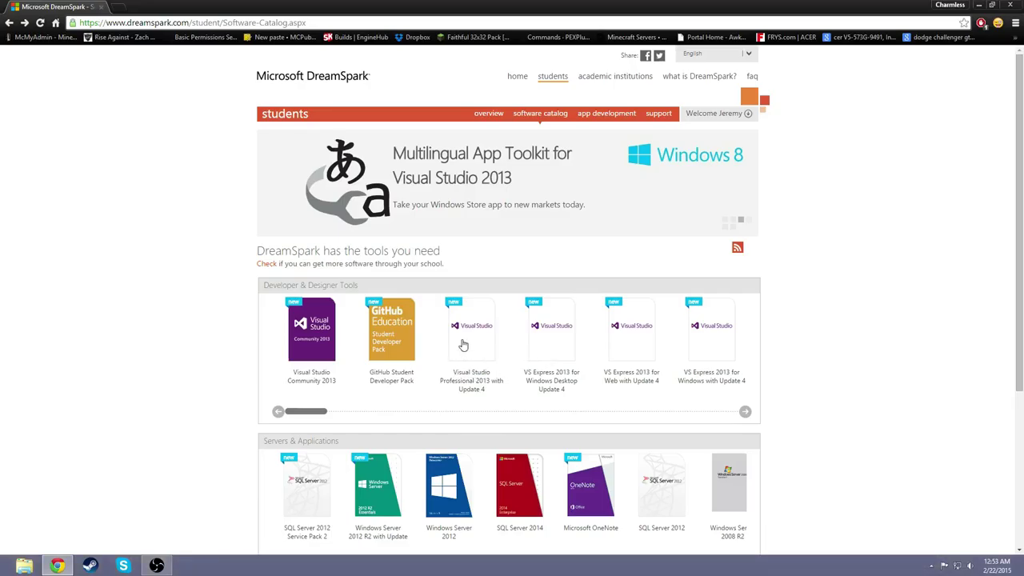
pyautogui.scroll(-2, 344, 96)
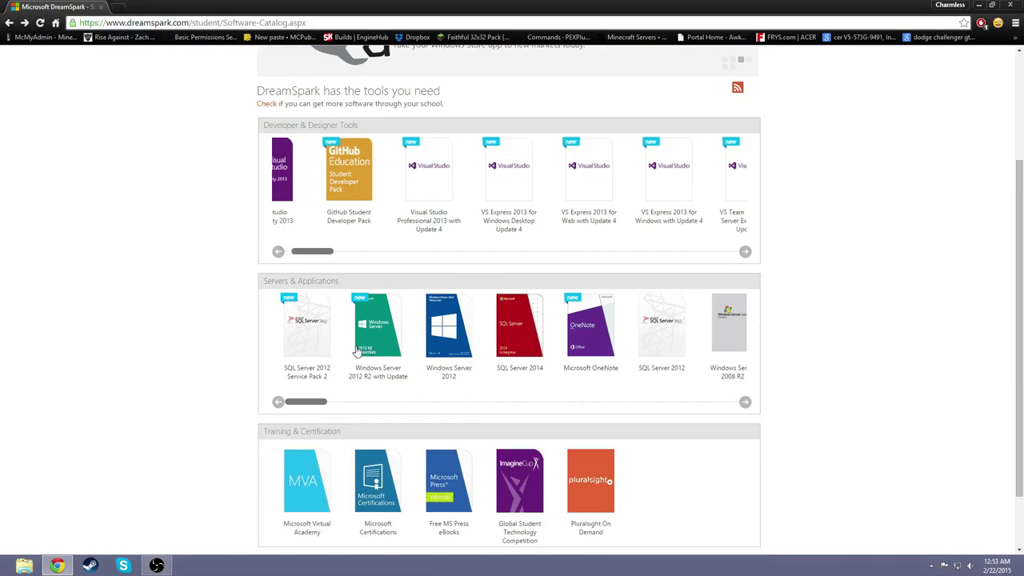
pyautogui.moveTo(308, 252); pyautogui.dragTo(313, 253)
pyautogui.scroll(2, 216, 256)
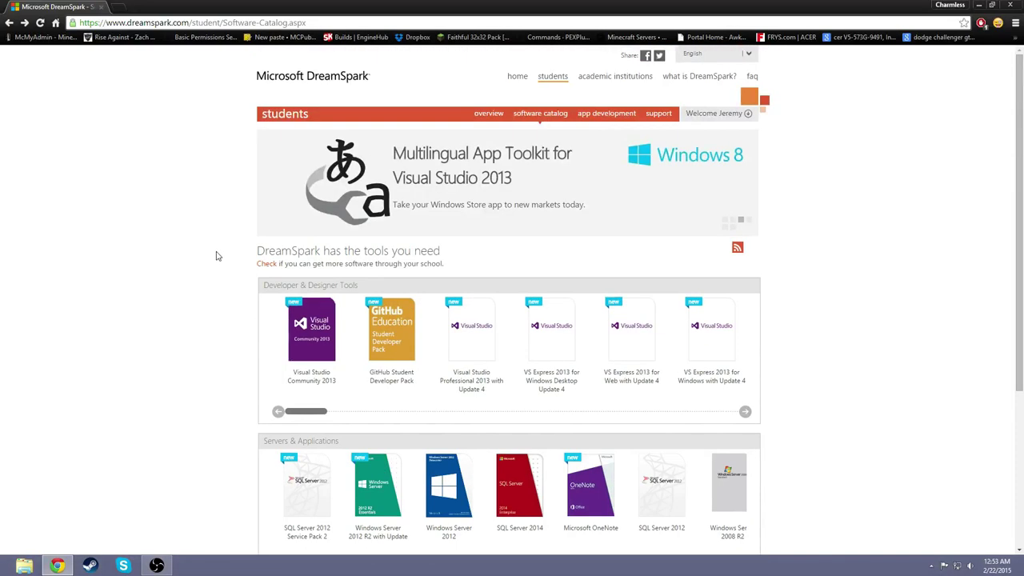